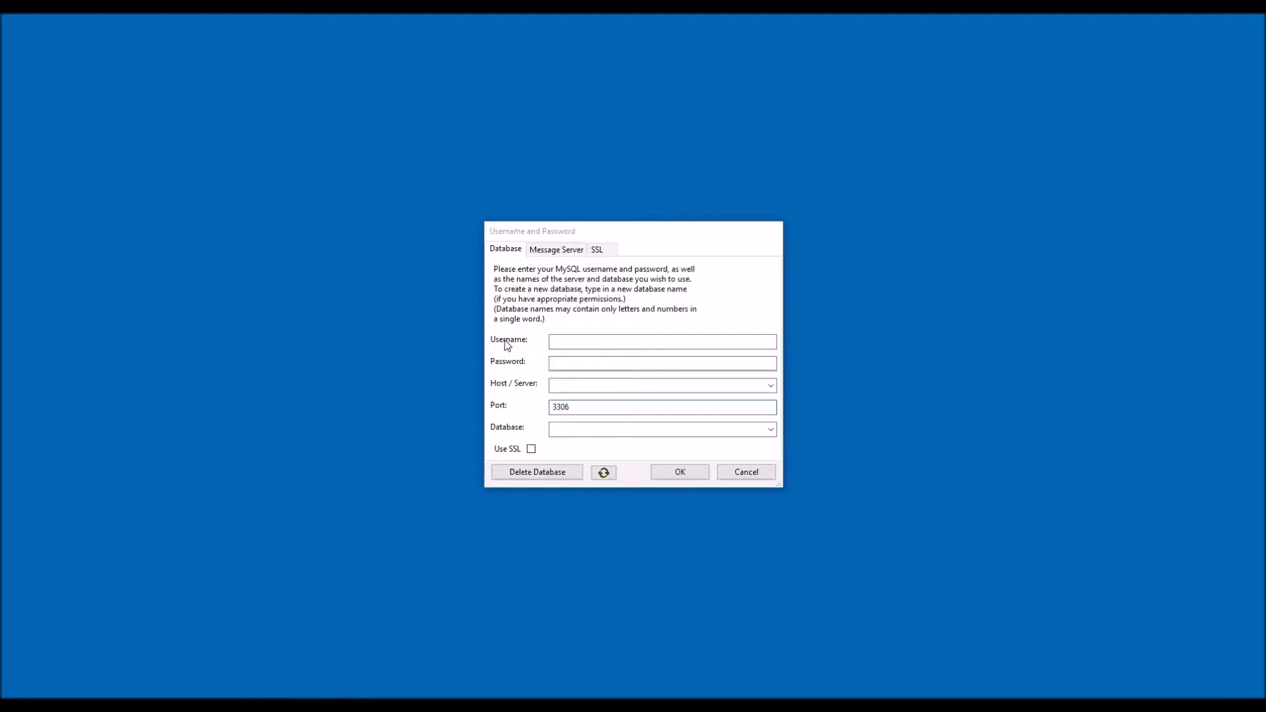
- Enter the MySQL username and password on the Database tab
{"action": "left_click", "coordinate": [633, 342]}
{"action": "type", "text": "DavidW"}
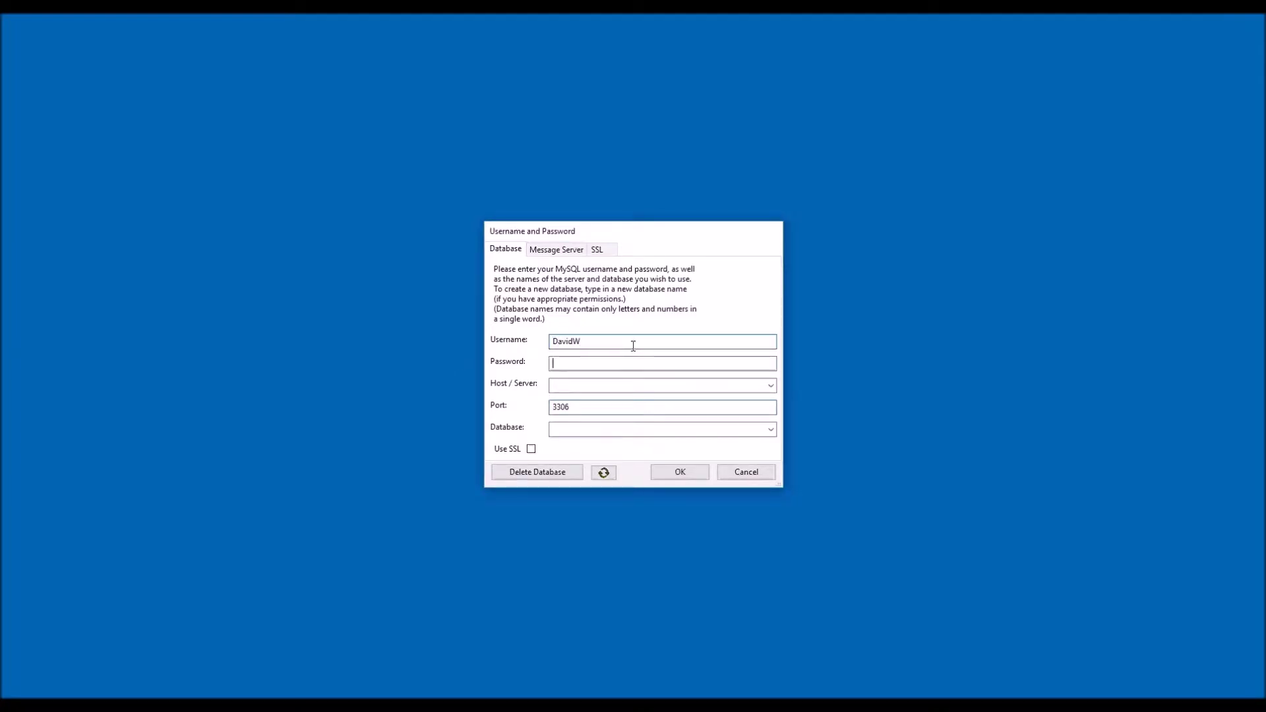
{"action": "key", "text": "Tab"}
{"action": "type", "text": "•••"}
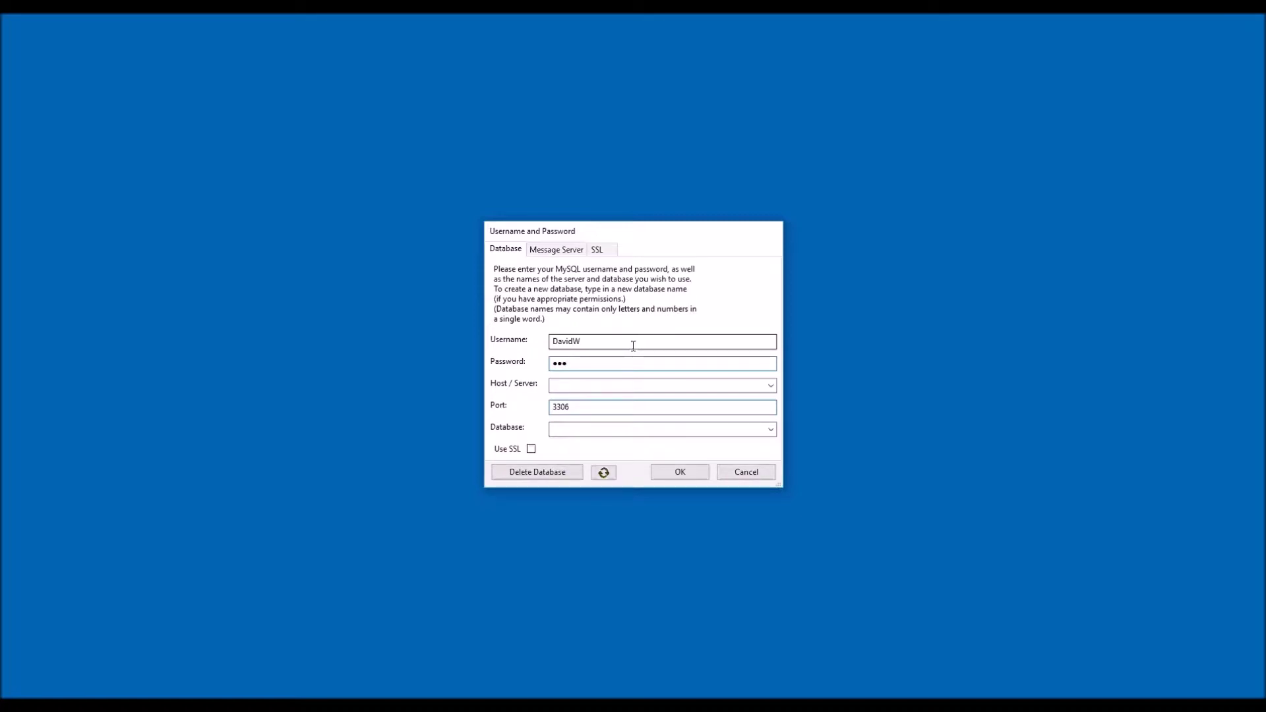
- Set host 192.168.1.202, keep port 3306, database Transana_Debates, and enable Use SSL
{"action": "left_click", "coordinate": [682, 384]}
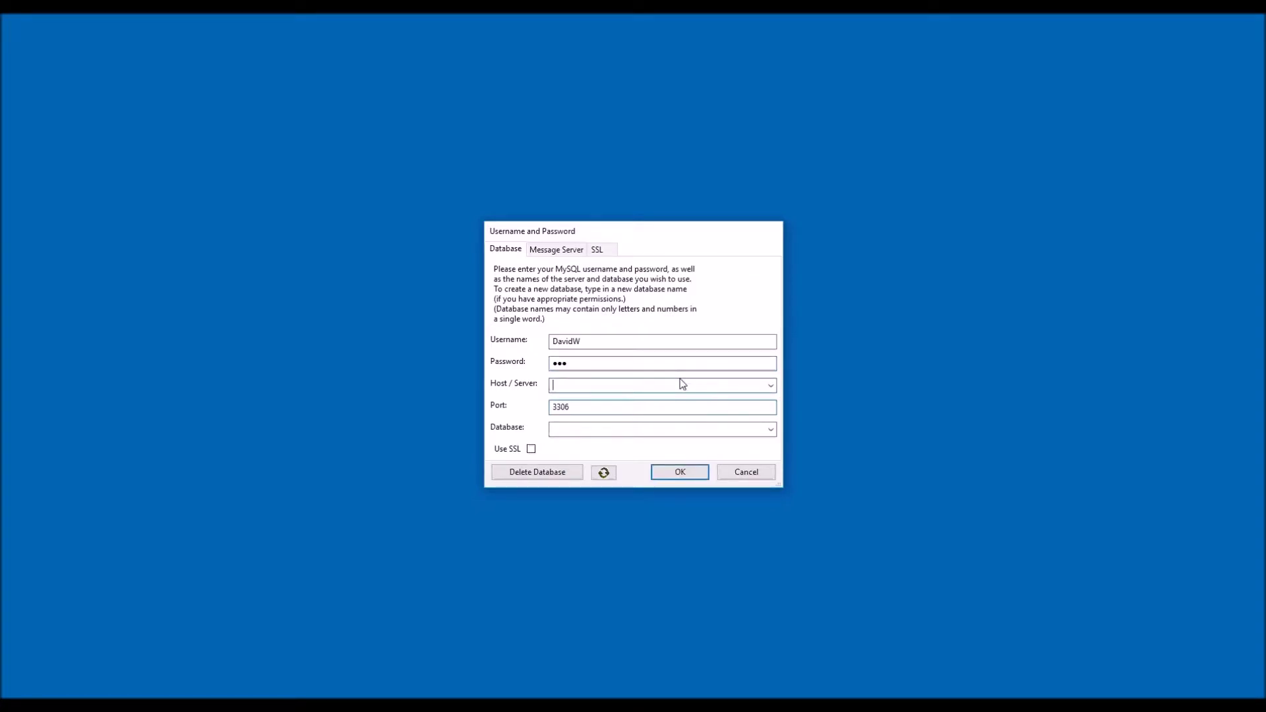
{"action": "type", "text": "102.168.1.202"}
{"action": "key", "text": "Tab"}
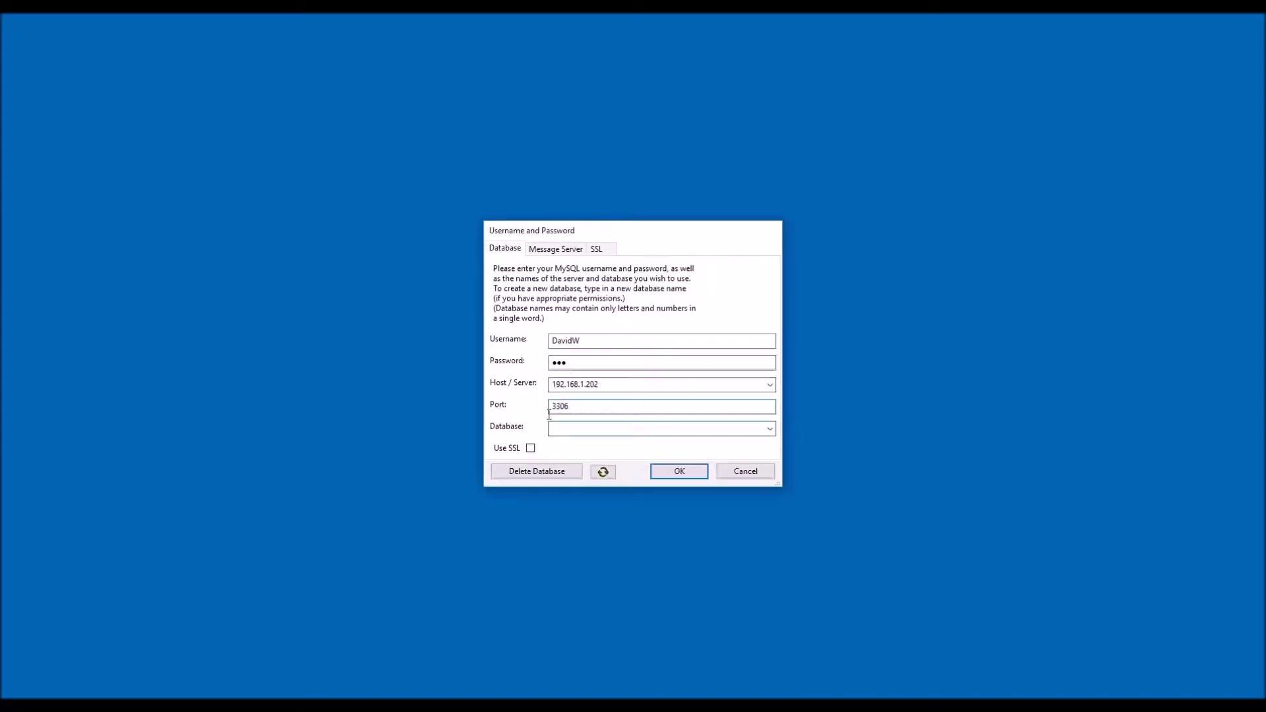
{"action": "type", "text": "Transana_Debates"}
{"action": "left_click", "coordinate": [532, 449]}
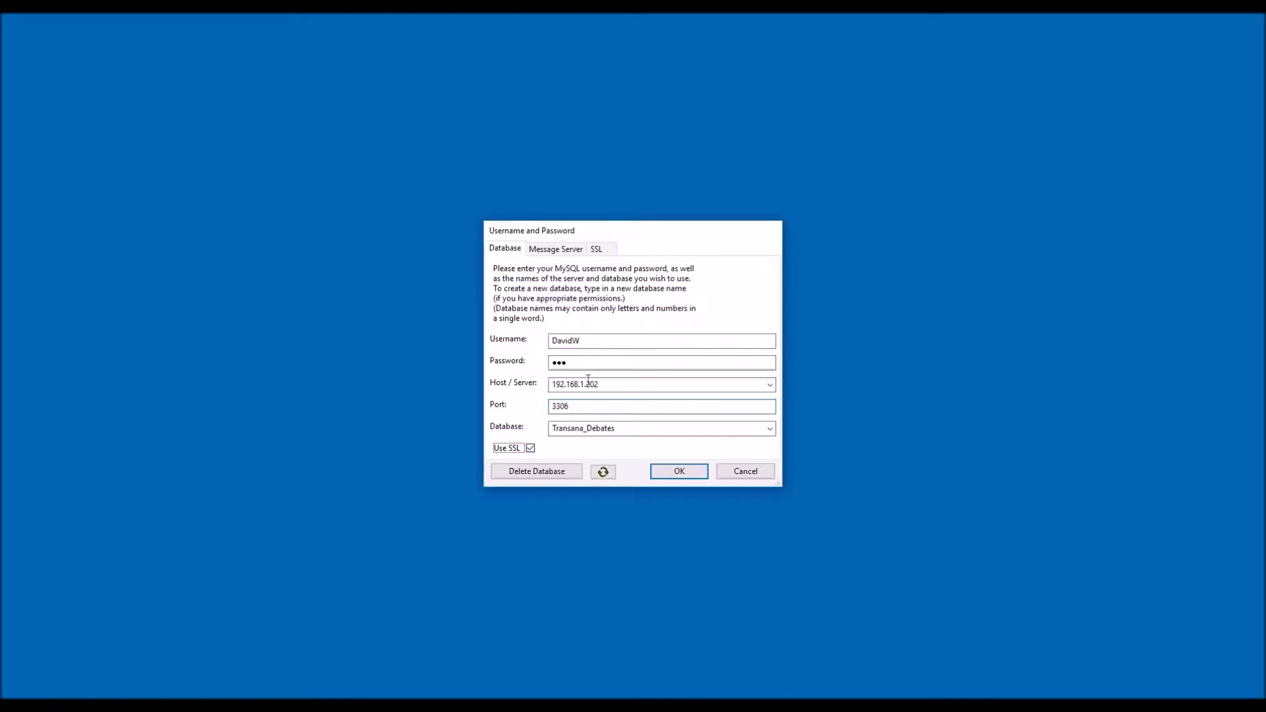
- Enter 192.168/1/202 as the Message Server host name, leaving port 17595
{"action": "left_click", "coordinate": [579, 252]}
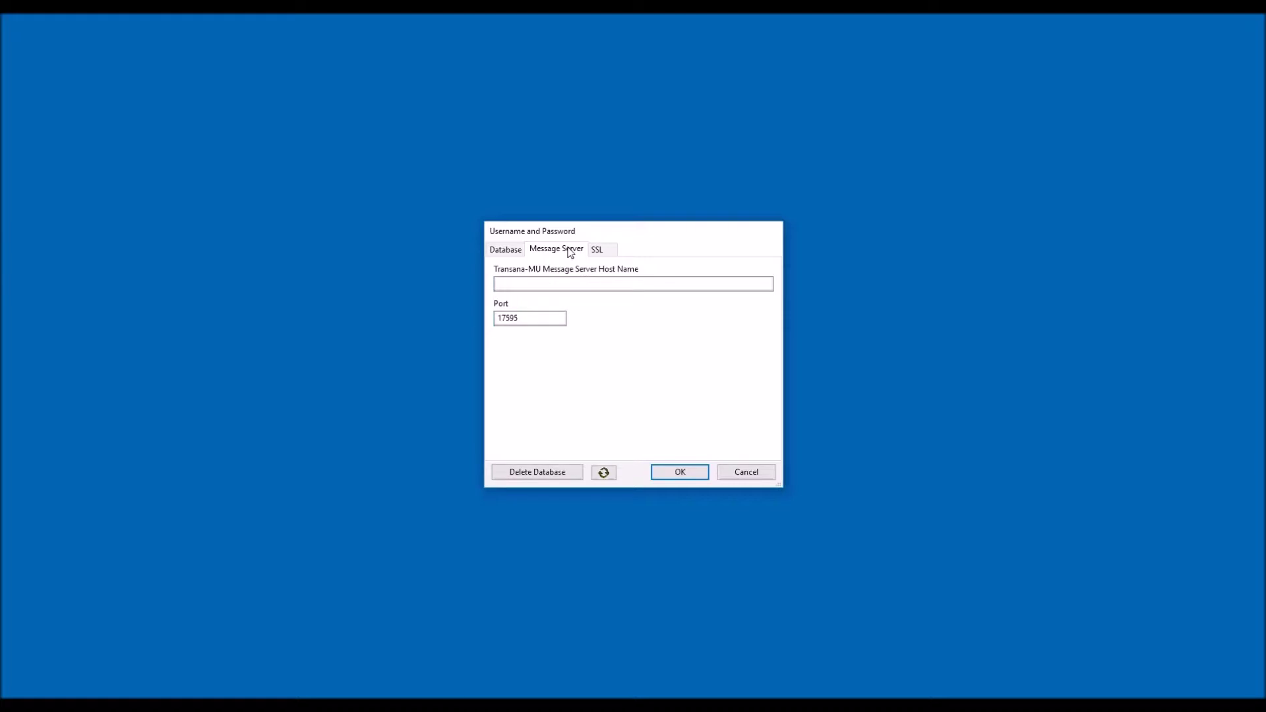
{"action": "type", "text": "192.168/1/202"}
- Set the SSL files to DKW-Linux-client-cert.pem, DKW-Linux-client-key.pem and the DKW-Linux message server certificate
{"action": "left_click", "coordinate": [604, 249]}
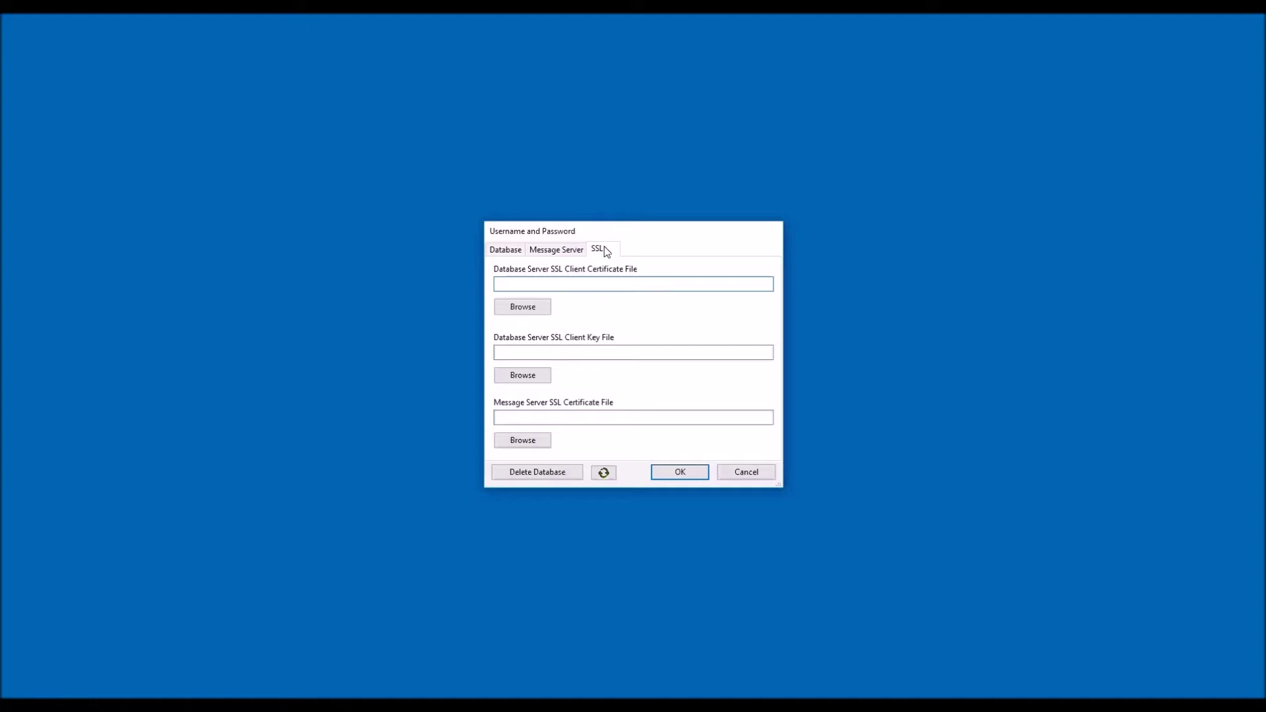
{"action": "left_click", "coordinate": [522, 306]}
{"action": "scroll", "coordinate": [164, 197], "scroll_direction": "down", "scroll_amount": 15}
{"action": "double_click", "coordinate": [162, 191]}
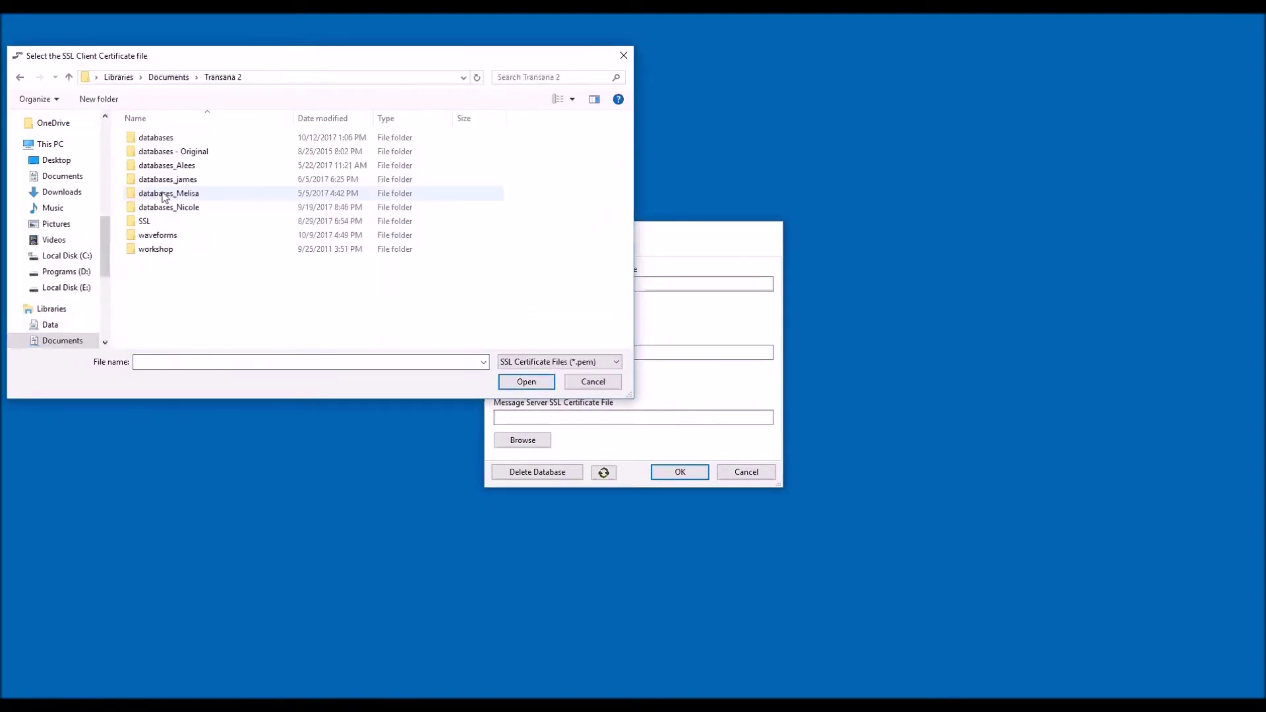
{"action": "double_click", "coordinate": [150, 222]}
{"action": "double_click", "coordinate": [194, 182]}
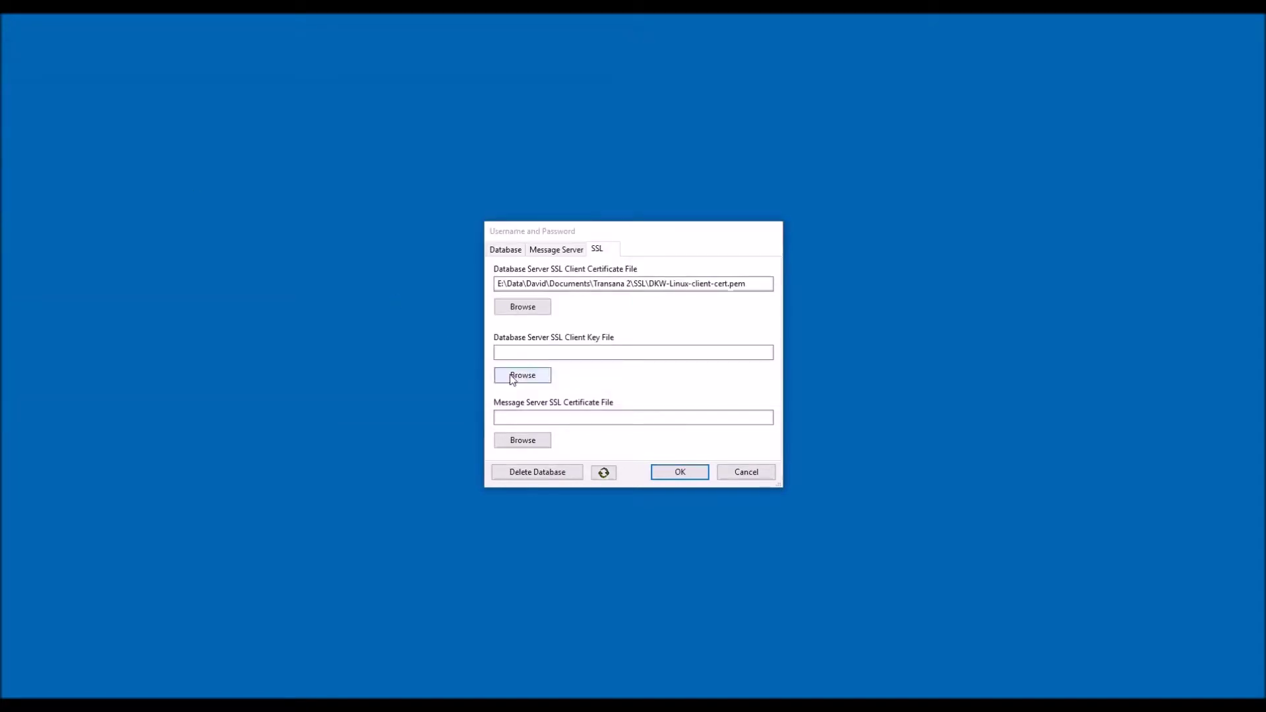
{"action": "left_click", "coordinate": [515, 375]}
{"action": "double_click", "coordinate": [195, 194]}
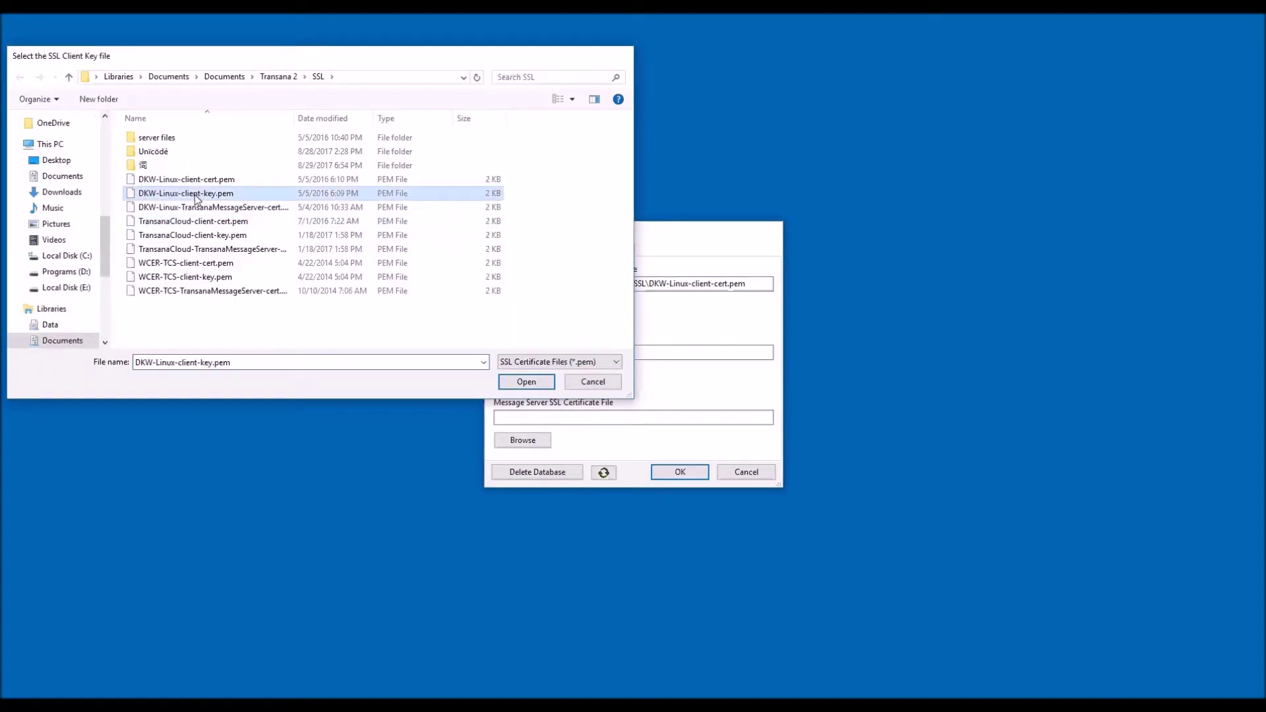
{"action": "left_click", "coordinate": [521, 441]}
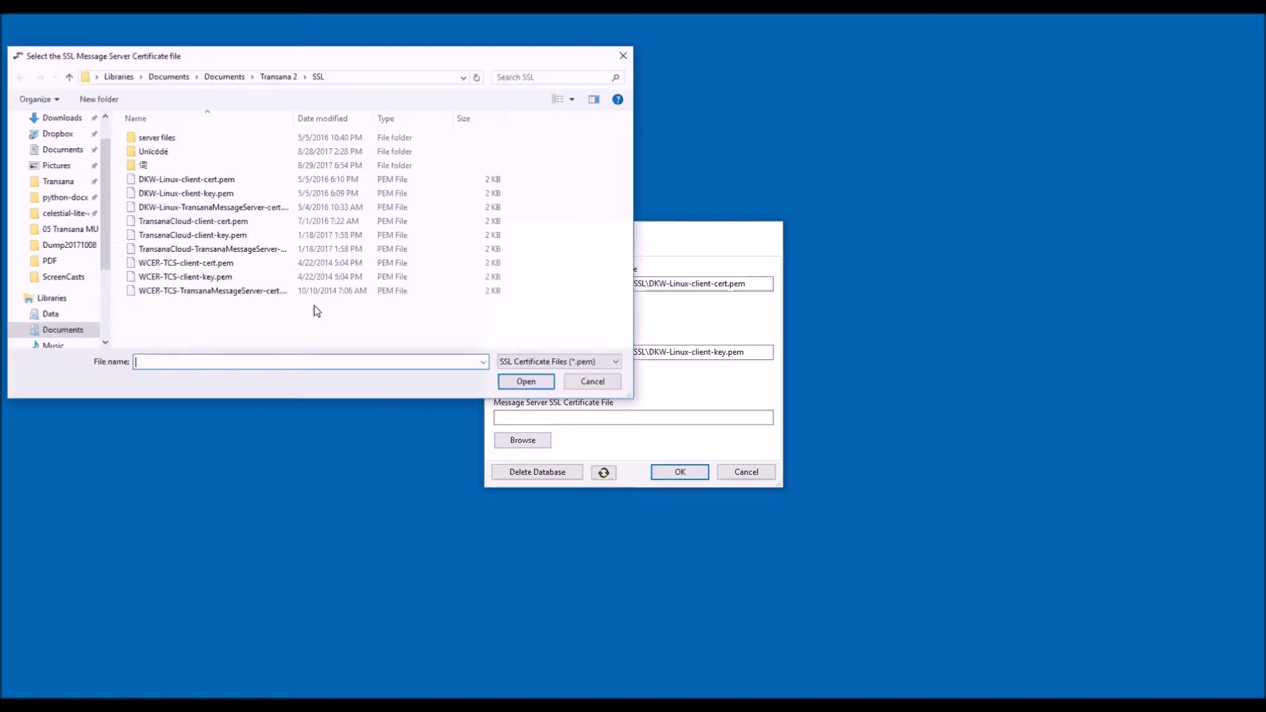
{"action": "double_click", "coordinate": [209, 208]}
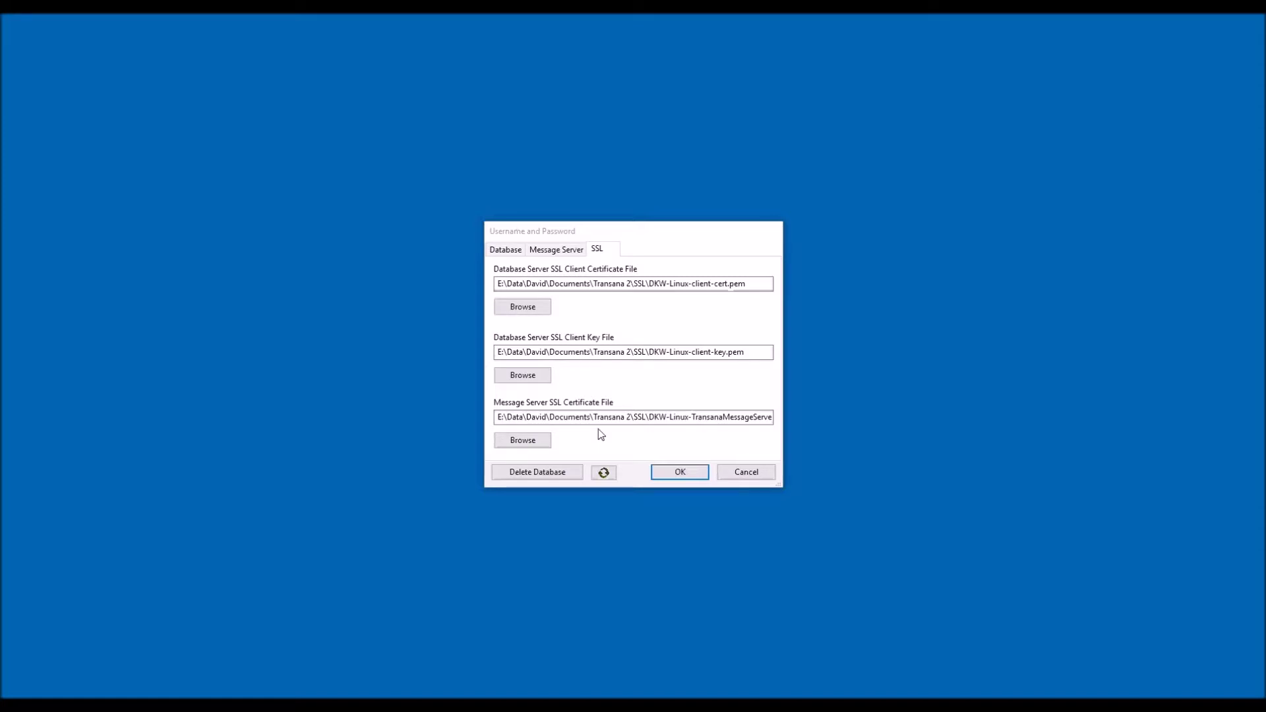
- Submit the login, get the 'unable to connect' notice, and choose to retry
{"action": "left_click", "coordinate": [680, 473]}
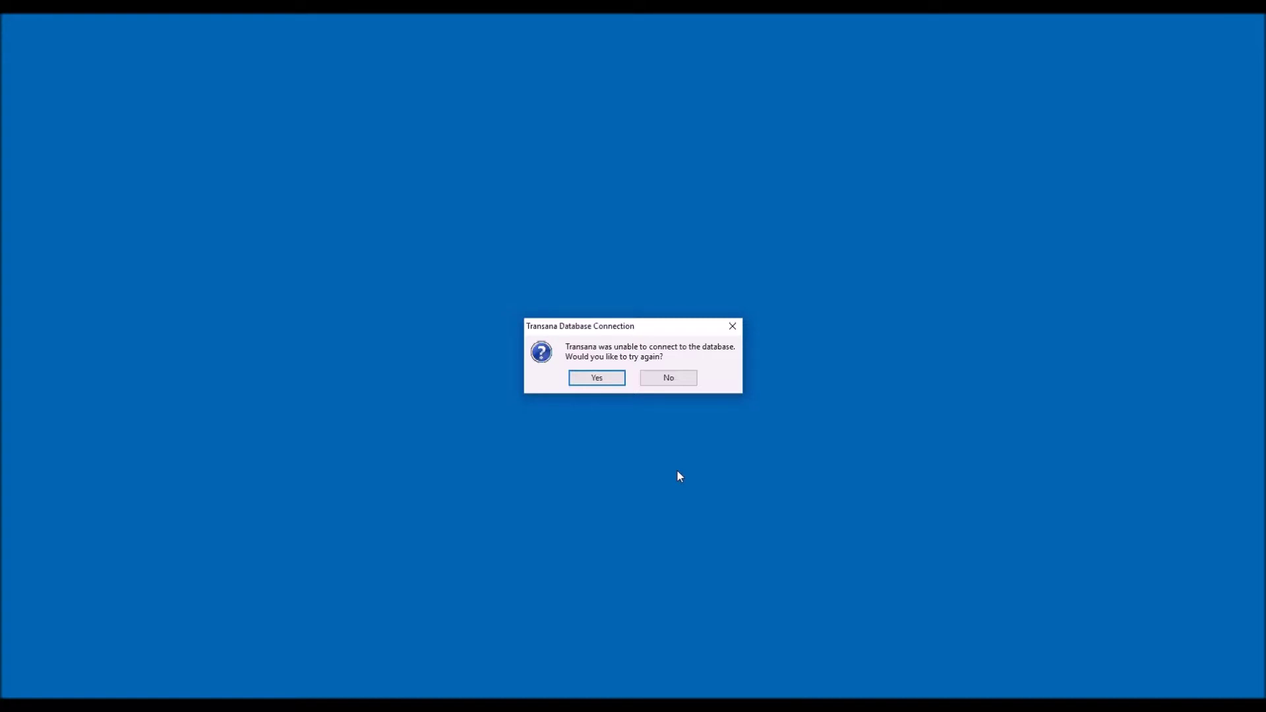
{"action": "left_click", "coordinate": [677, 471]}
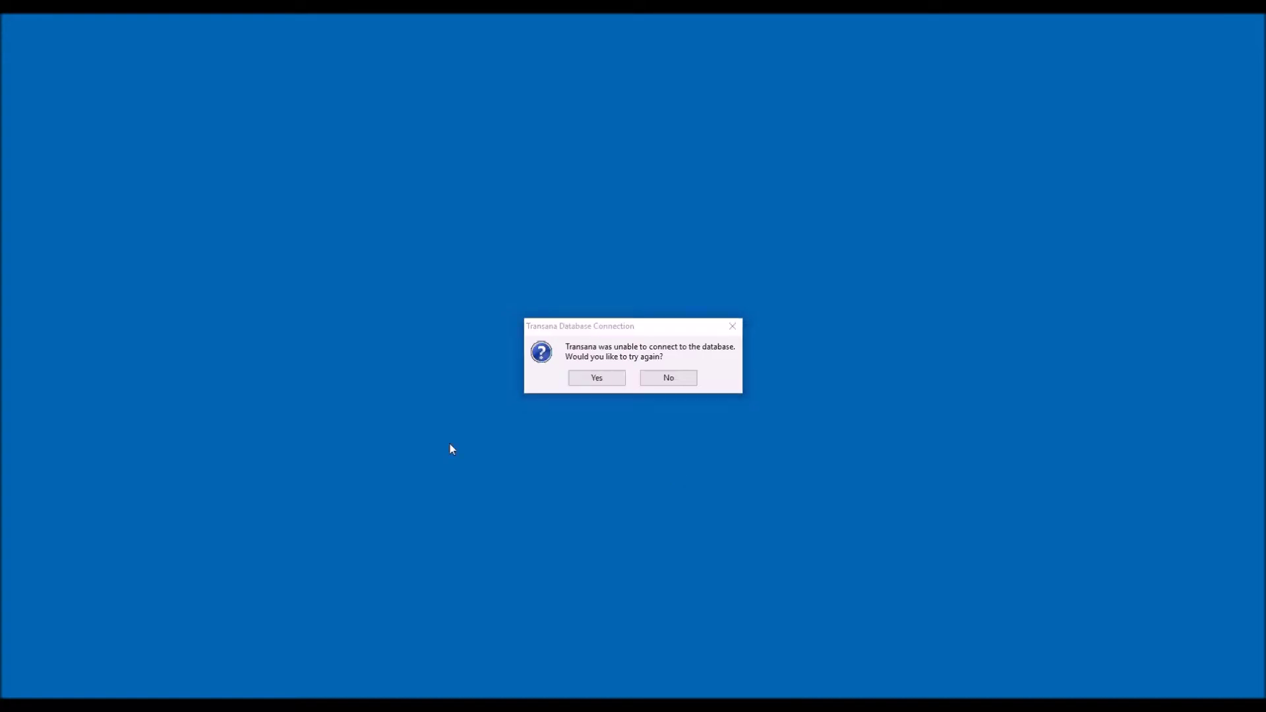
{"action": "left_click", "coordinate": [587, 376]}
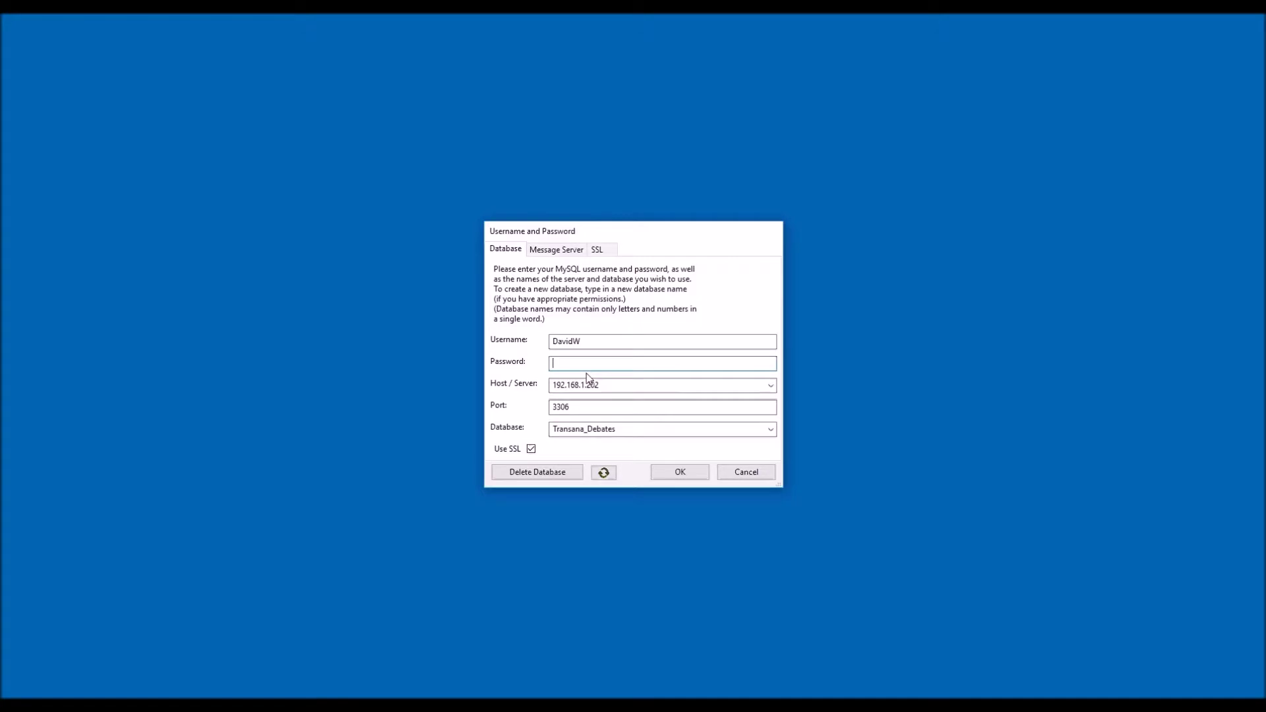
- Log in to the Transana_Debates database, then open Options > Program Settings
{"action": "left_click", "coordinate": [679, 472]}
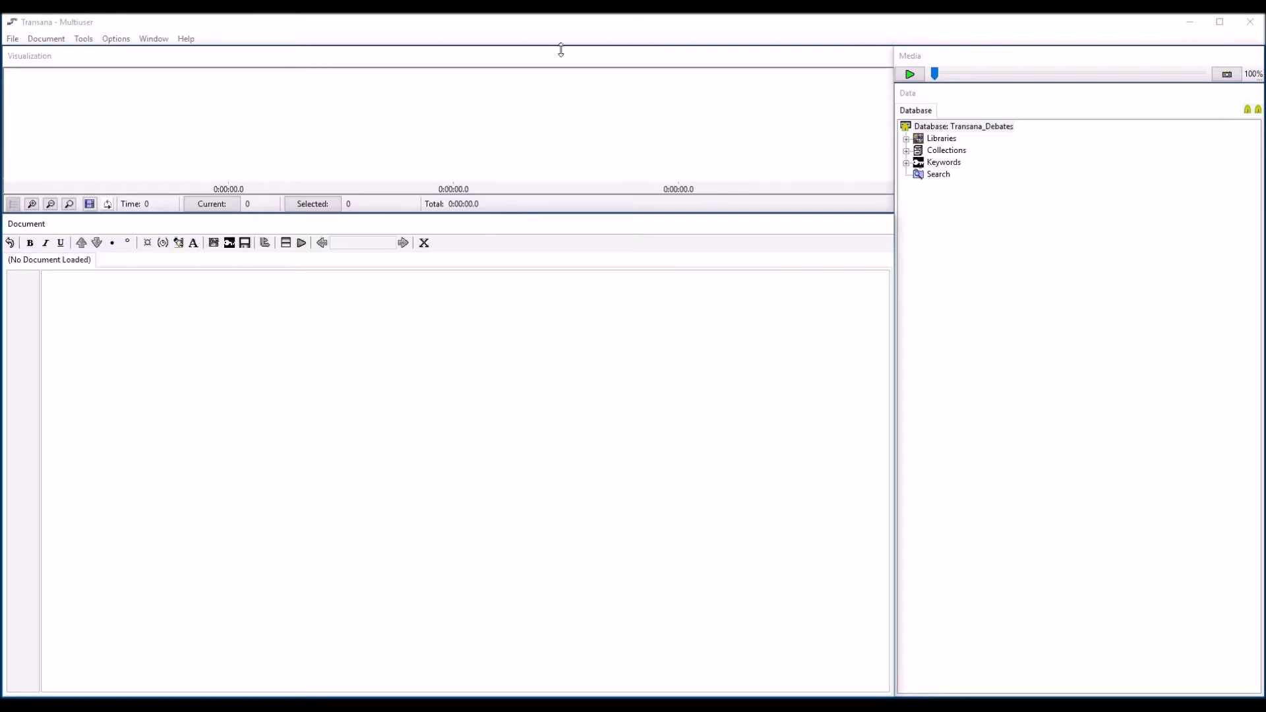
{"action": "left_click", "coordinate": [103, 39]}
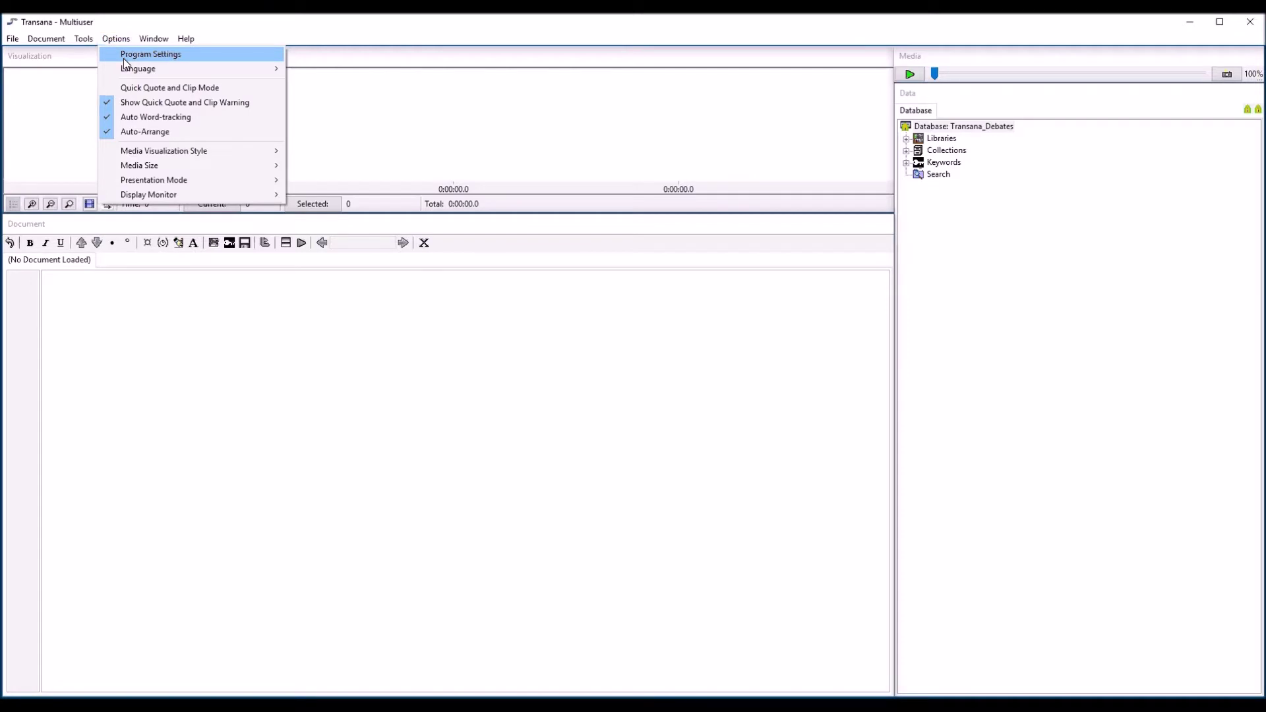
{"action": "left_click", "coordinate": [124, 58]}
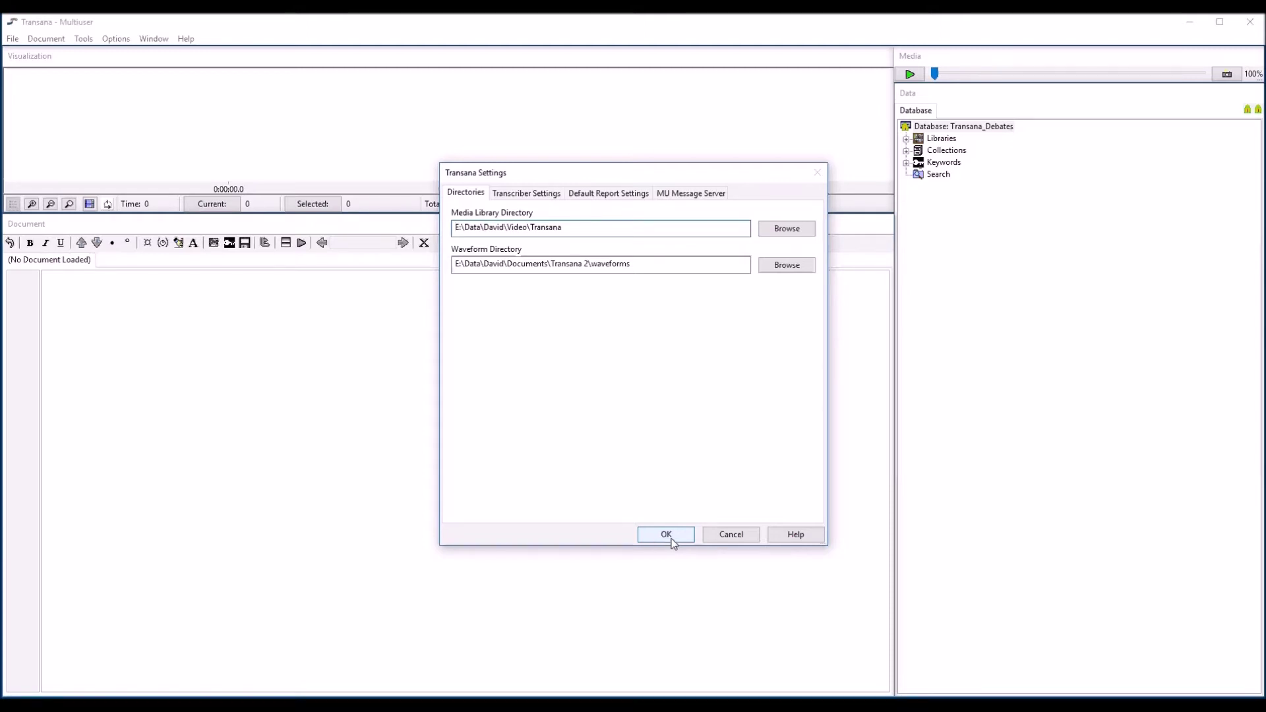
- Confirm the Media Library Directory change in the Settings dialog with OK
{"action": "left_click", "coordinate": [673, 536]}
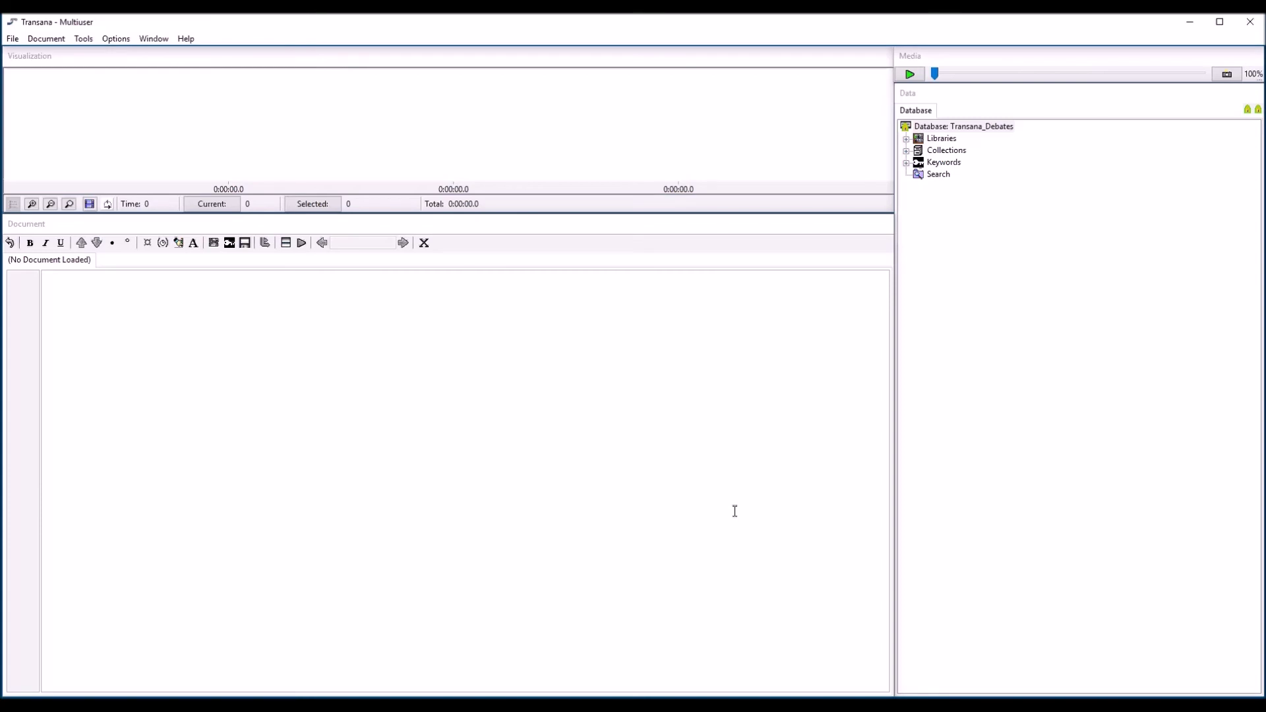
- Expand the Libraries branch of the Transana_Debates database tree
{"action": "left_click", "coordinate": [906, 139]}
- Open the 20080926 Presidential Debate transcript, create its wave file, and try edit mode
{"action": "left_click", "coordinate": [919, 150]}
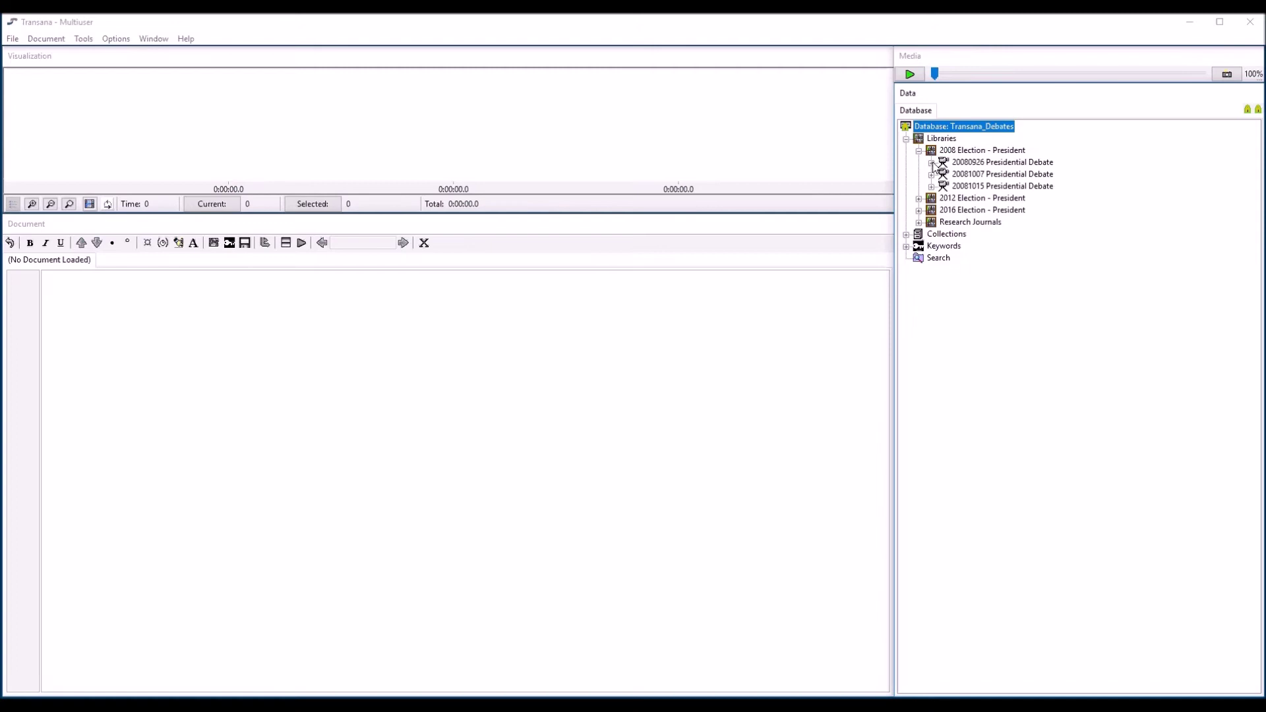
{"action": "left_click", "coordinate": [931, 162]}
{"action": "left_click", "coordinate": [1002, 176]}
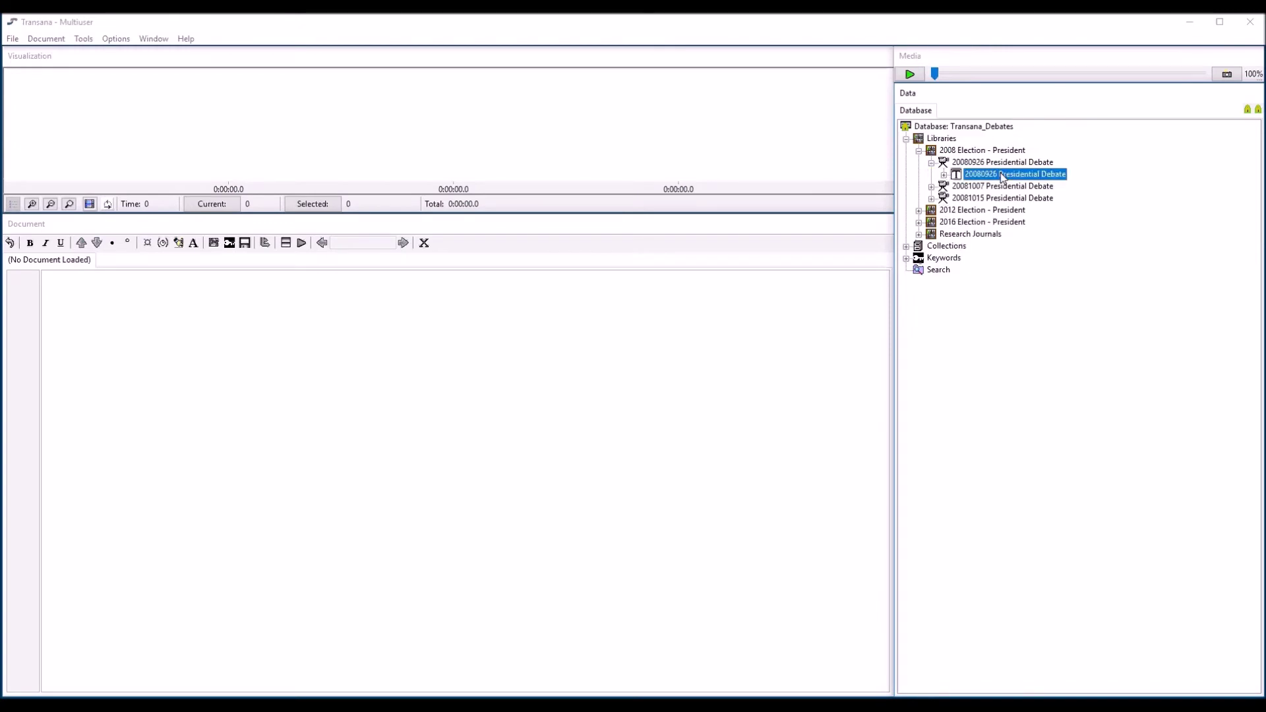
{"action": "double_click", "coordinate": [1002, 177]}
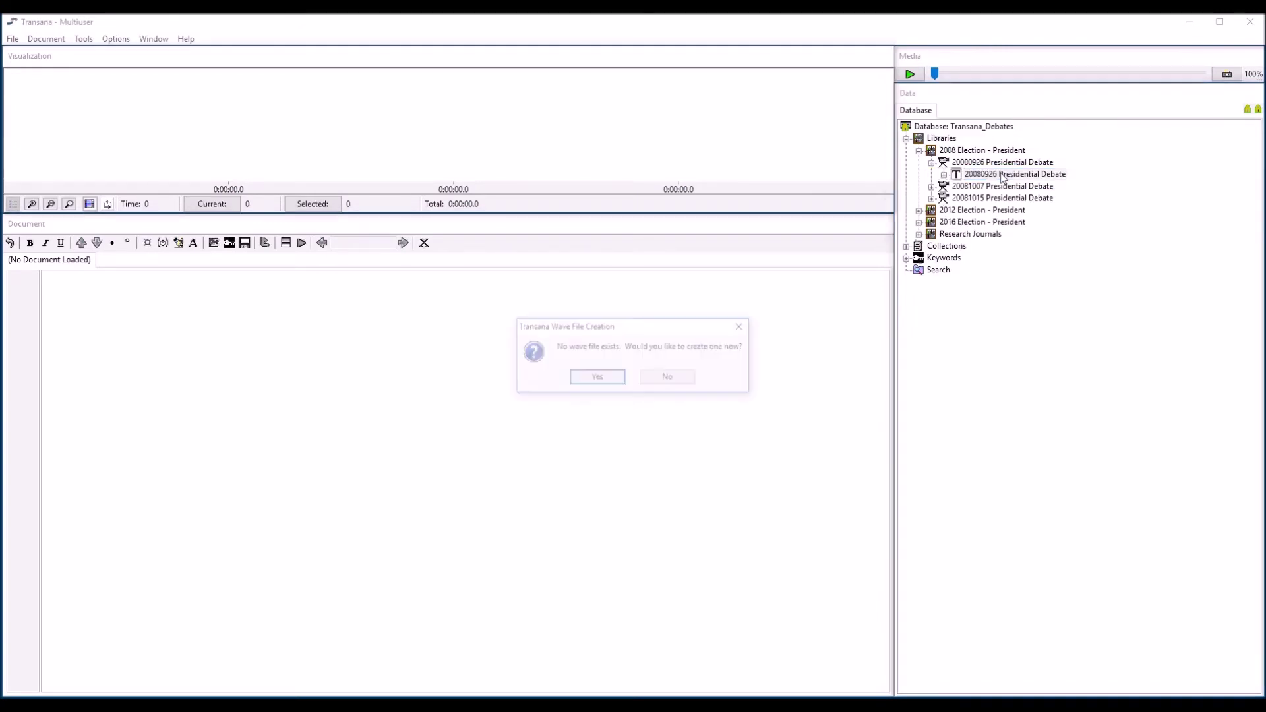
{"action": "left_click", "coordinate": [595, 378]}
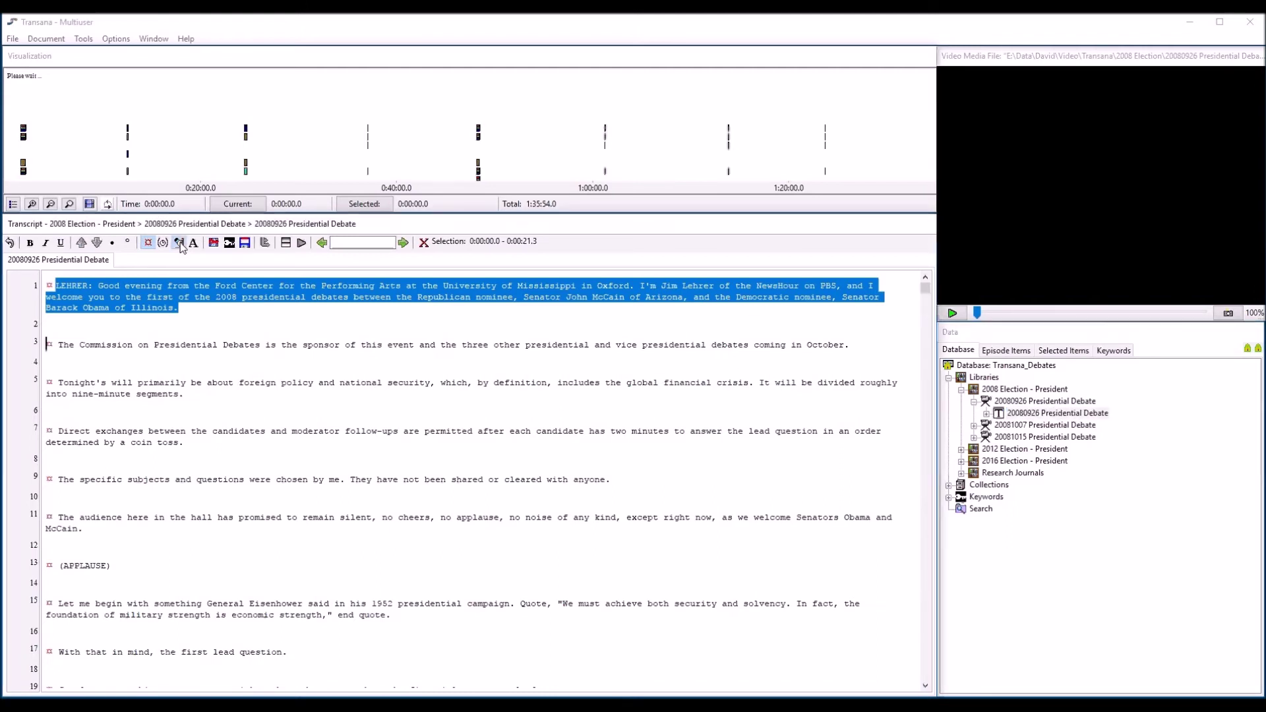
{"action": "left_click", "coordinate": [180, 244]}
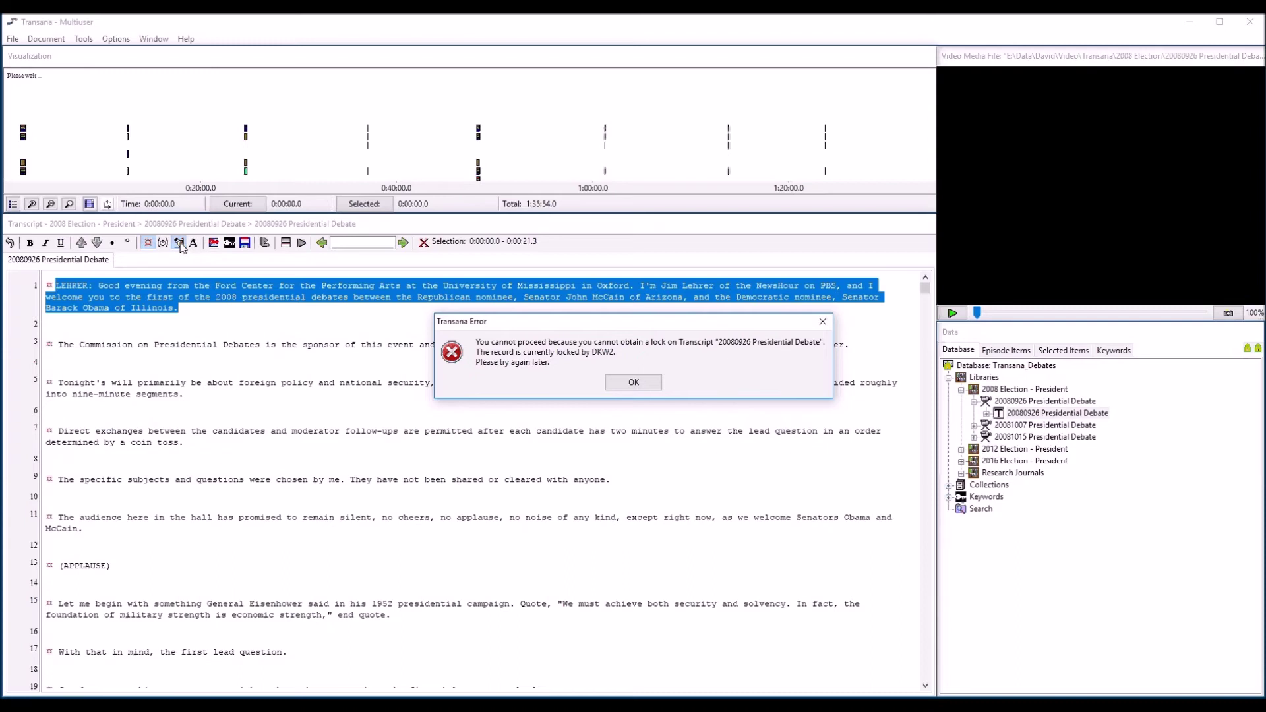
- Dismiss the lock error, check Current Users in Tools > Chat Window, then close it
{"action": "left_click", "coordinate": [623, 385]}
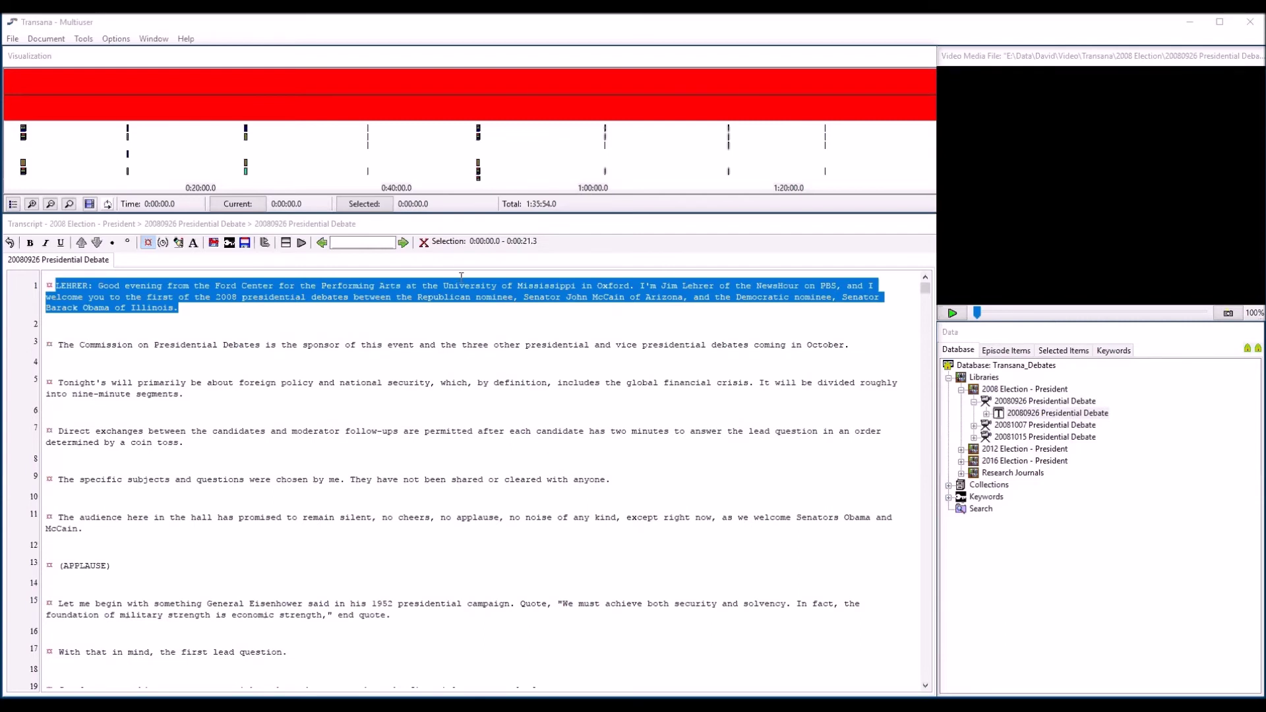
{"action": "left_click", "coordinate": [86, 40]}
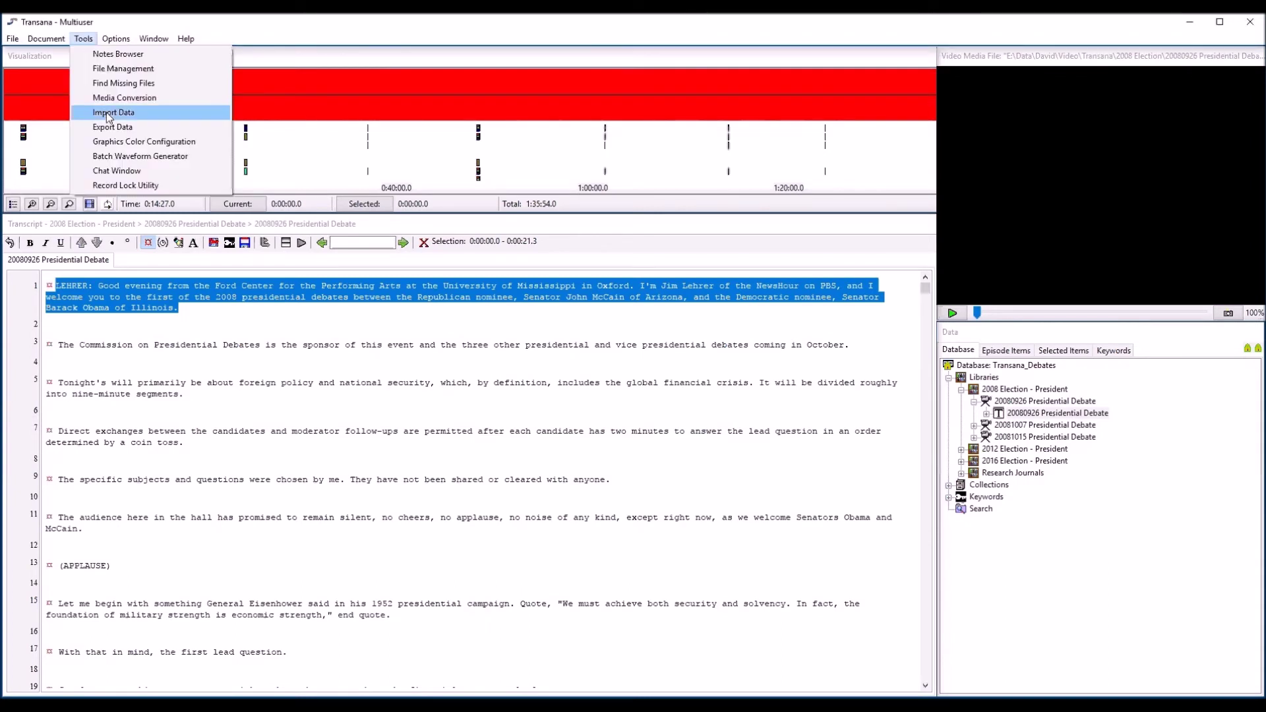
{"action": "left_click", "coordinate": [143, 174]}
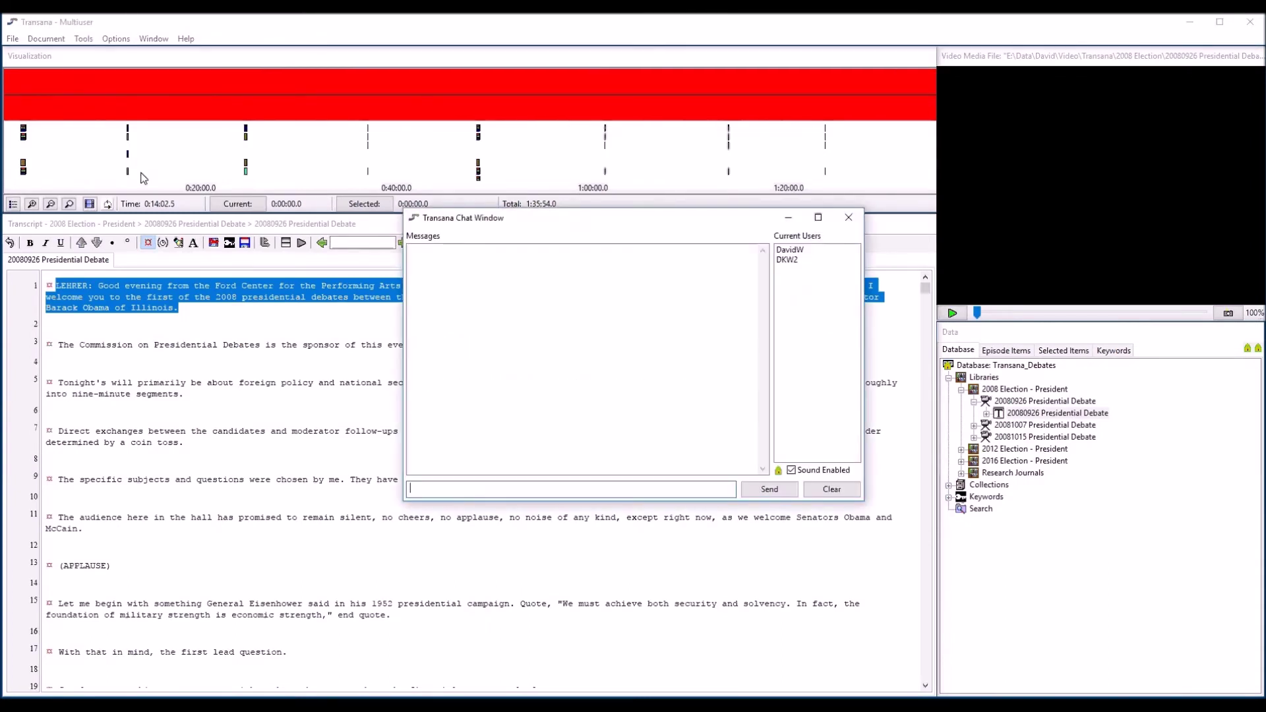
{"action": "left_click", "coordinate": [848, 218]}
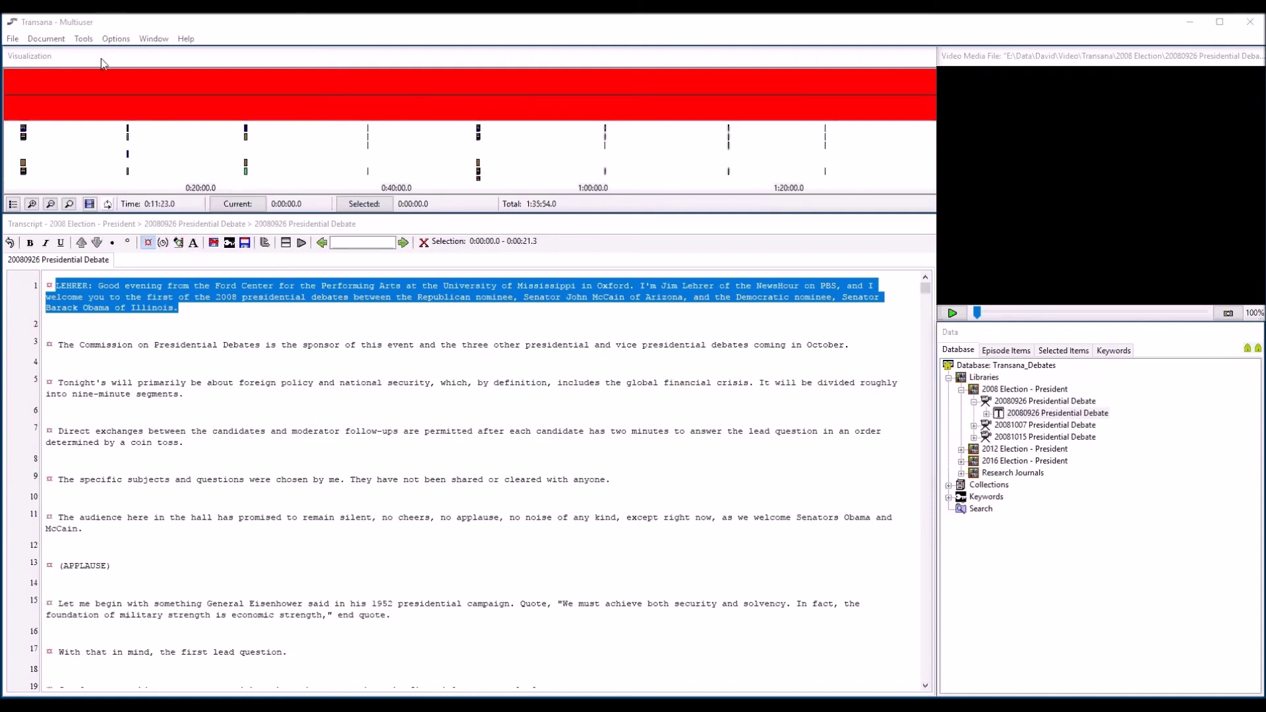
- Unlock DKW2's records on the debate transcript in the Record Lock Utility, then close it
{"action": "left_click", "coordinate": [83, 39]}
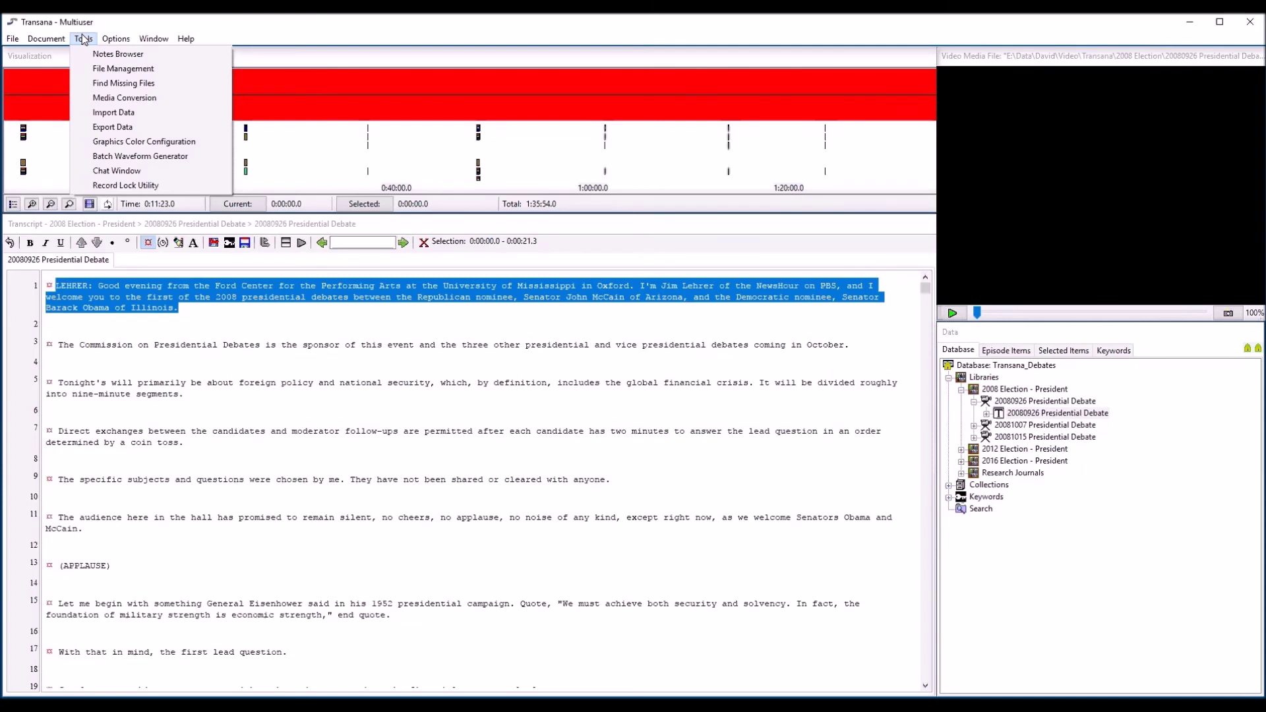
{"action": "left_click", "coordinate": [126, 189]}
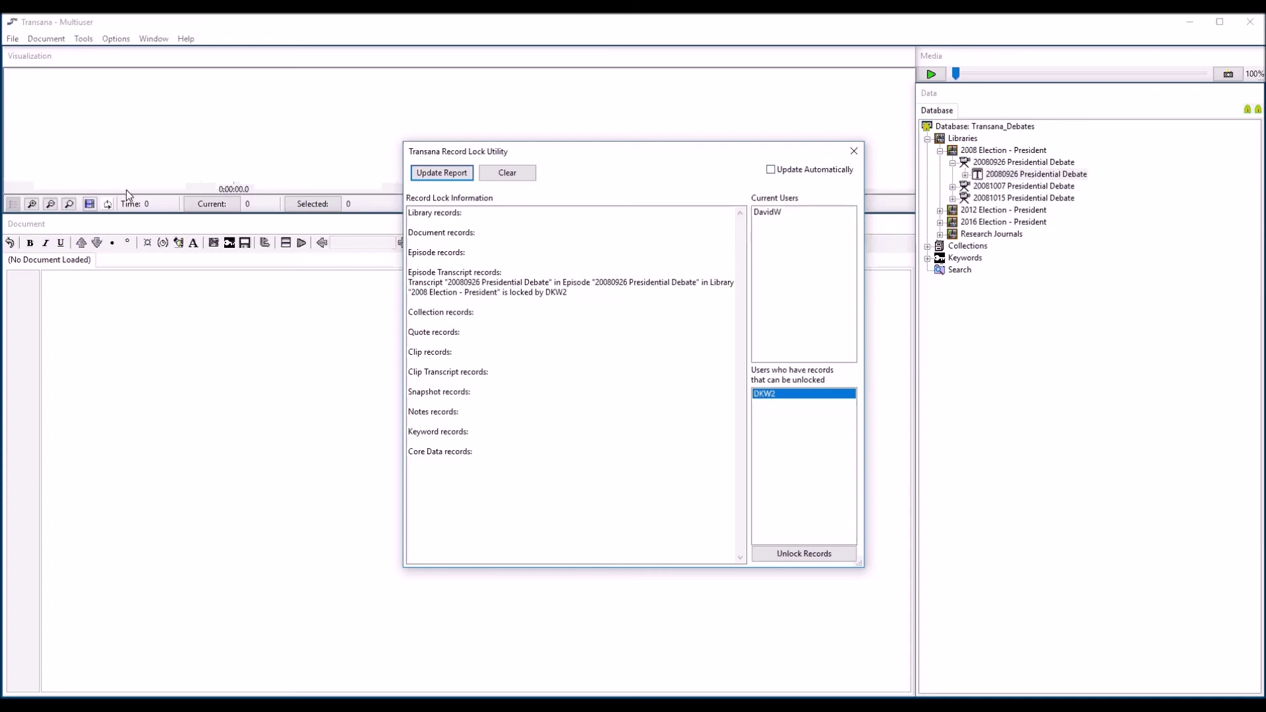
{"action": "left_click", "coordinate": [796, 403]}
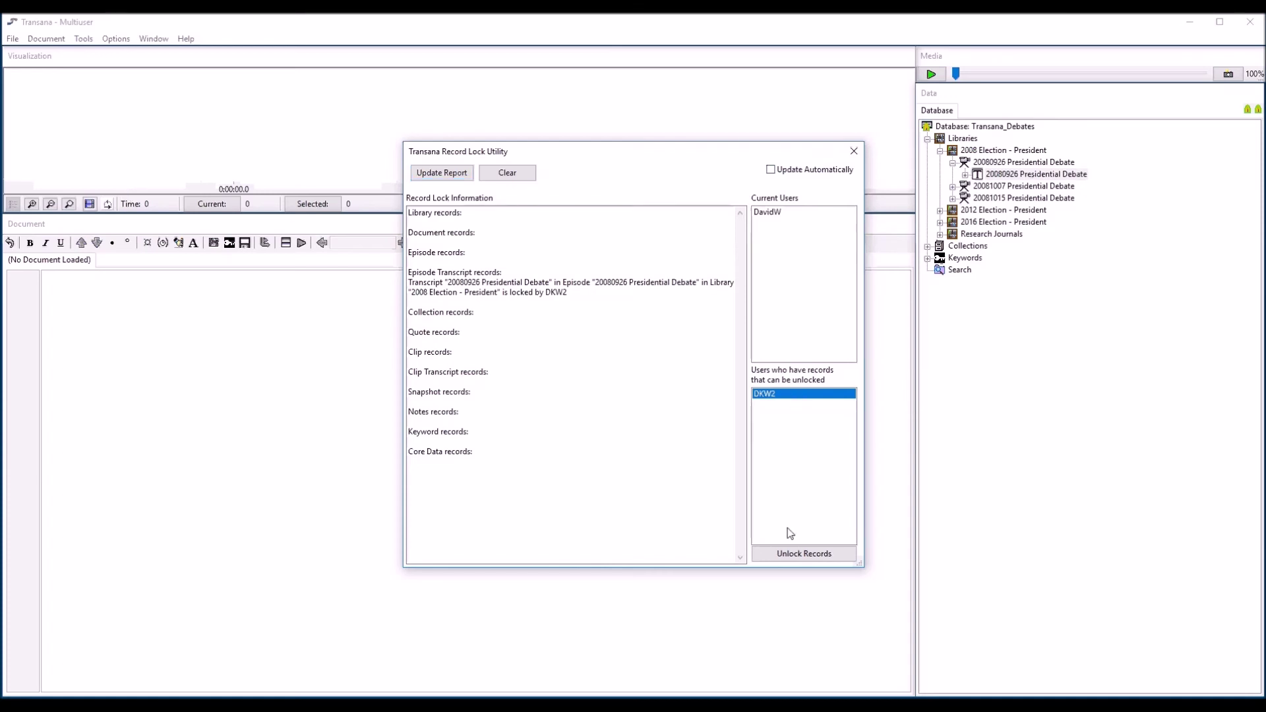
{"action": "left_click", "coordinate": [793, 555]}
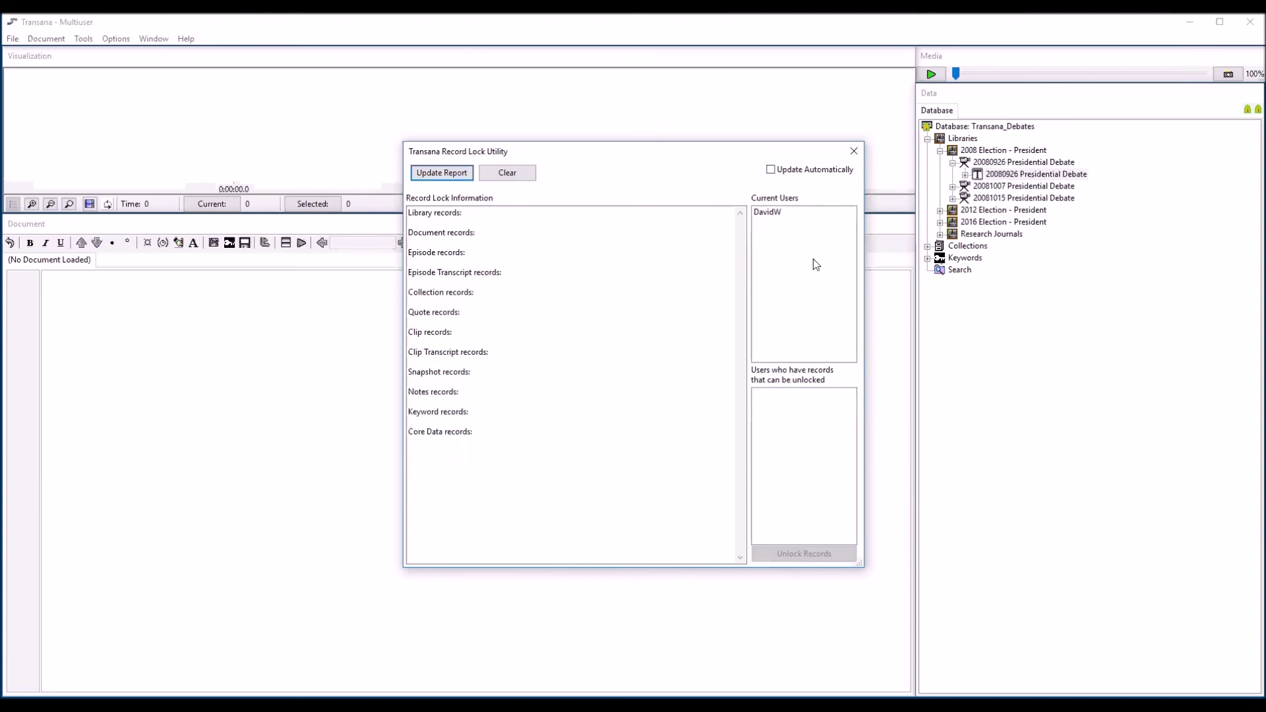
{"action": "left_click", "coordinate": [853, 151]}
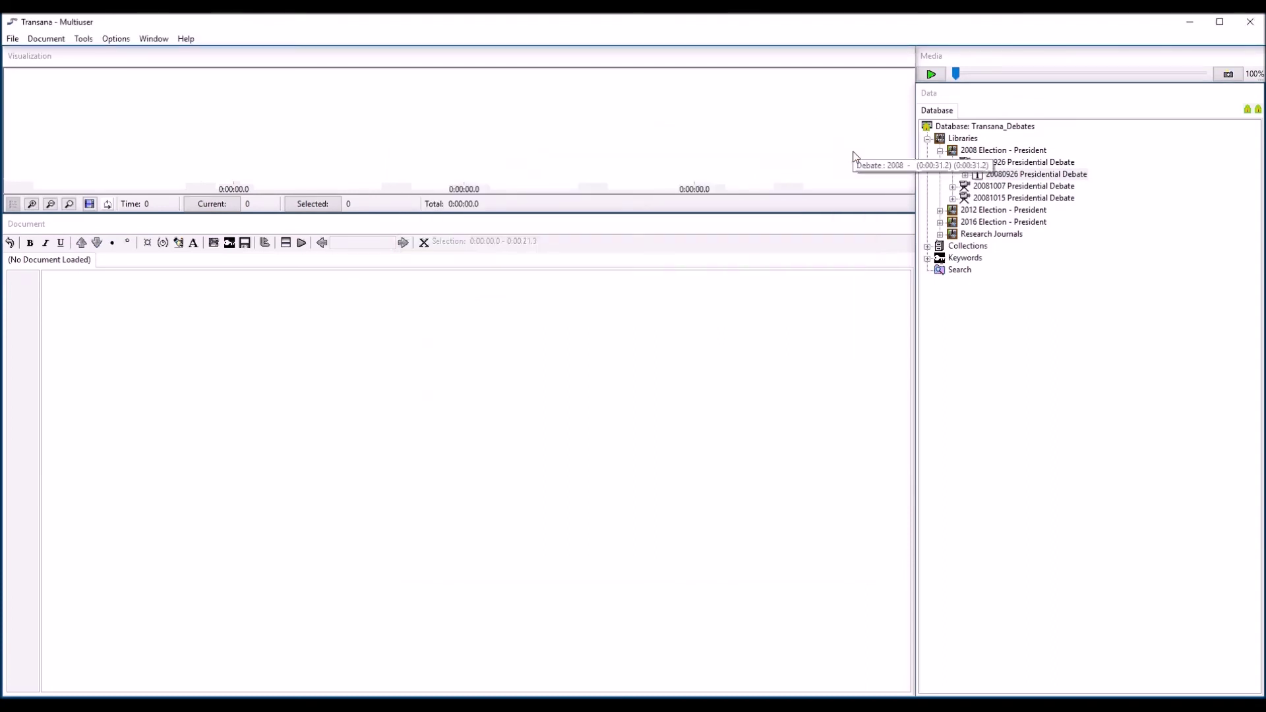